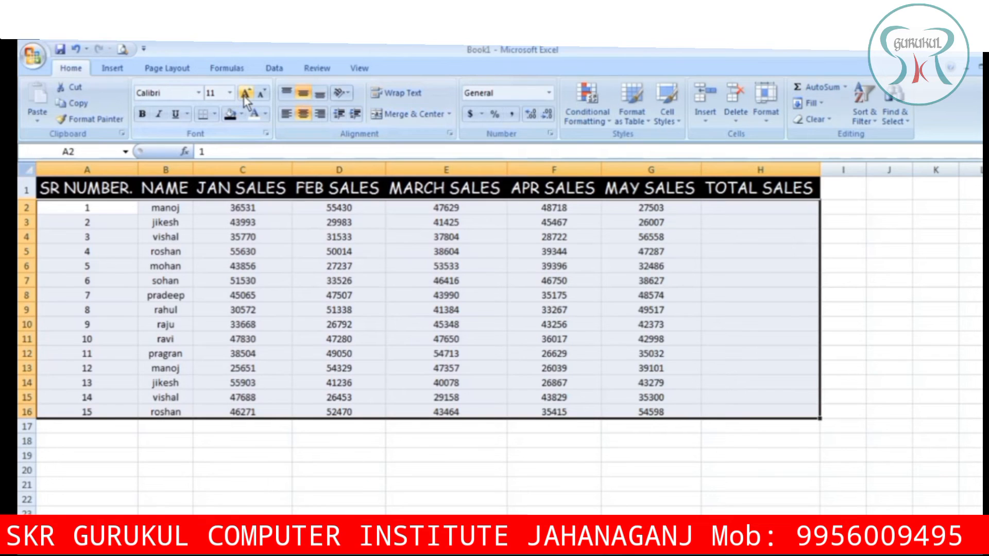
- Increase the font size of the data rows A2:H16 to 16 and apply all borders to them
{"action": "left_click", "coordinate": [244, 94]}
{"action": "left_click", "coordinate": [245, 95]}
{"action": "left_click", "coordinate": [245, 95]}
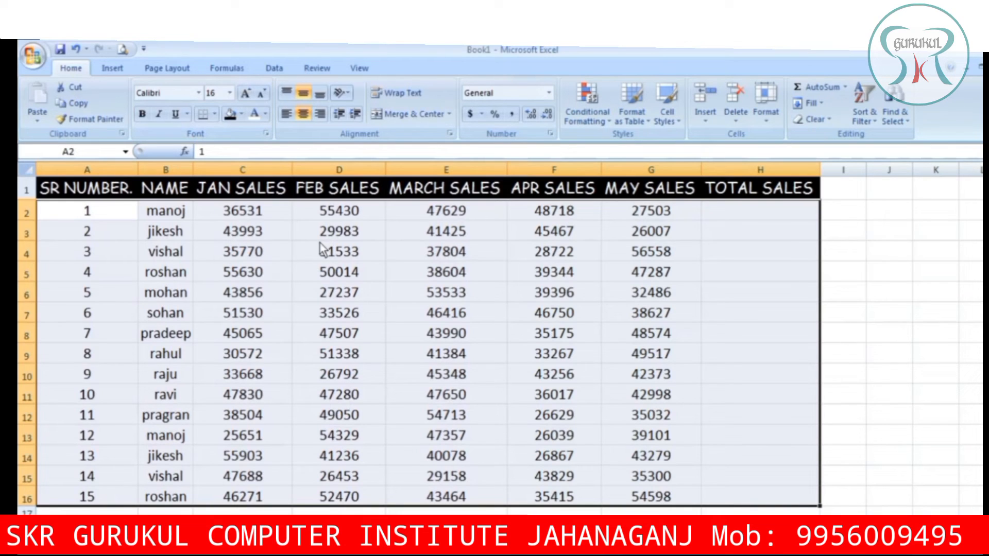
{"action": "left_click", "coordinate": [215, 115]}
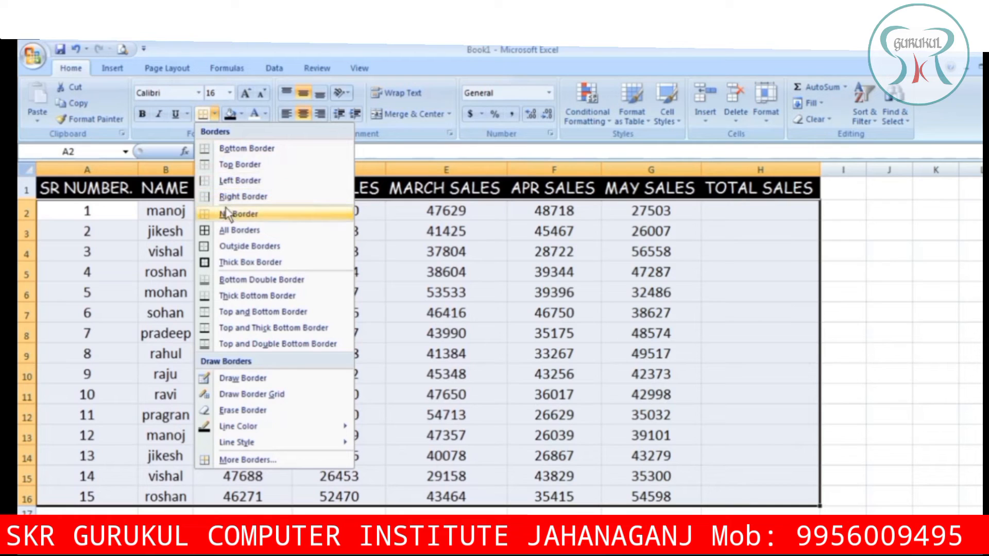
{"action": "left_click", "coordinate": [232, 234]}
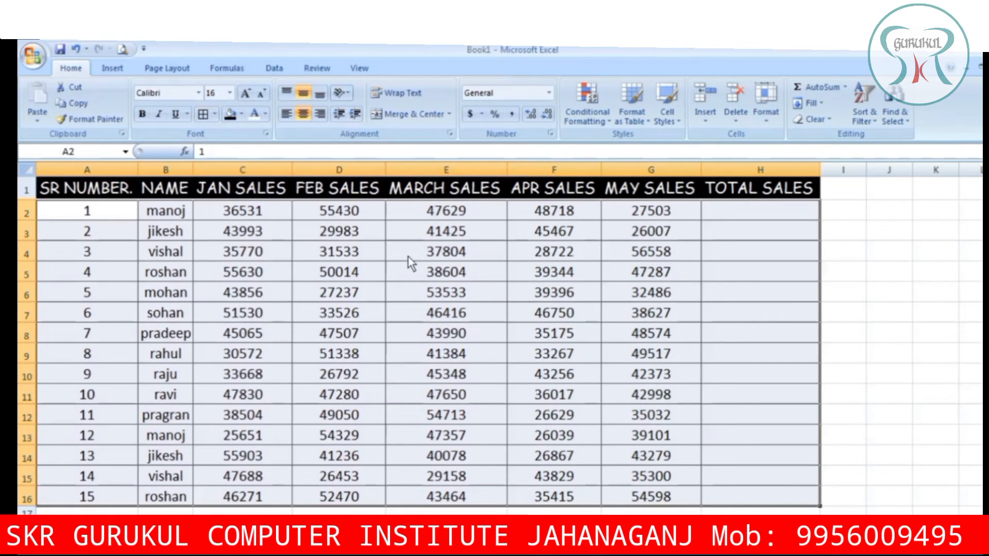
{"action": "left_click", "coordinate": [460, 271]}
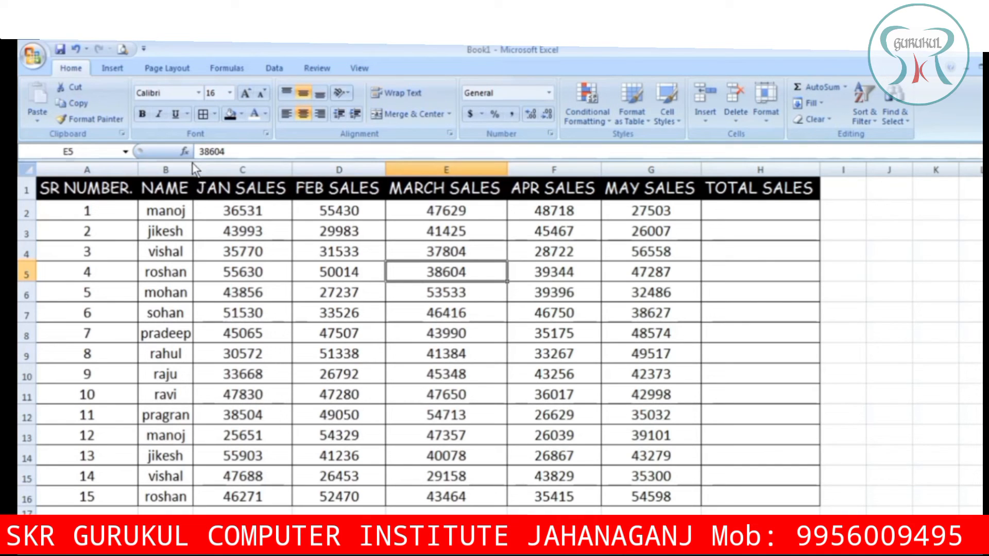
- Widen the NAME column slightly and left-align the names in B2:B16
{"action": "left_click_drag", "start_coordinate": [193, 170], "coordinate": [214, 170]}
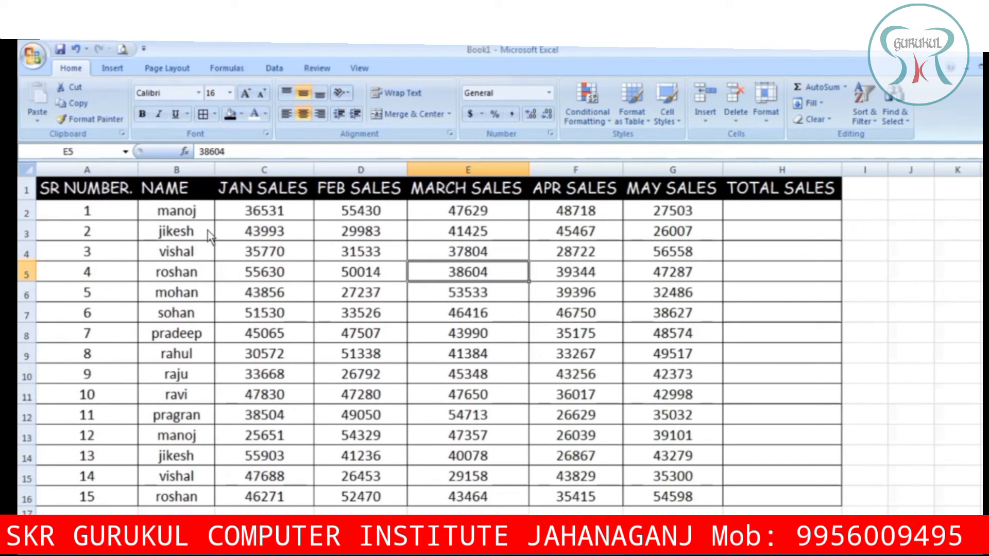
{"action": "left_click", "coordinate": [193, 215]}
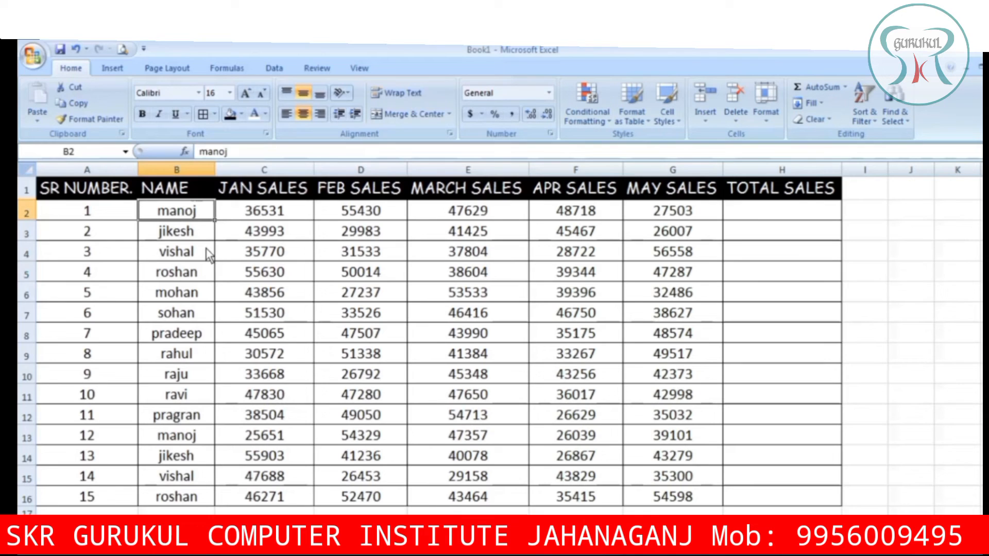
{"action": "key", "text": "ctrl+shift+Down"}
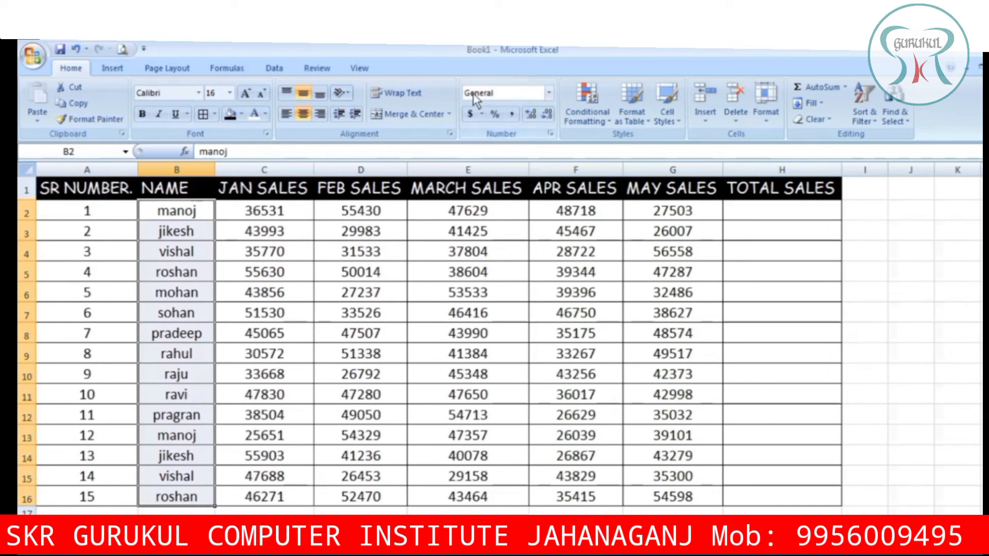
{"action": "left_click", "coordinate": [286, 114]}
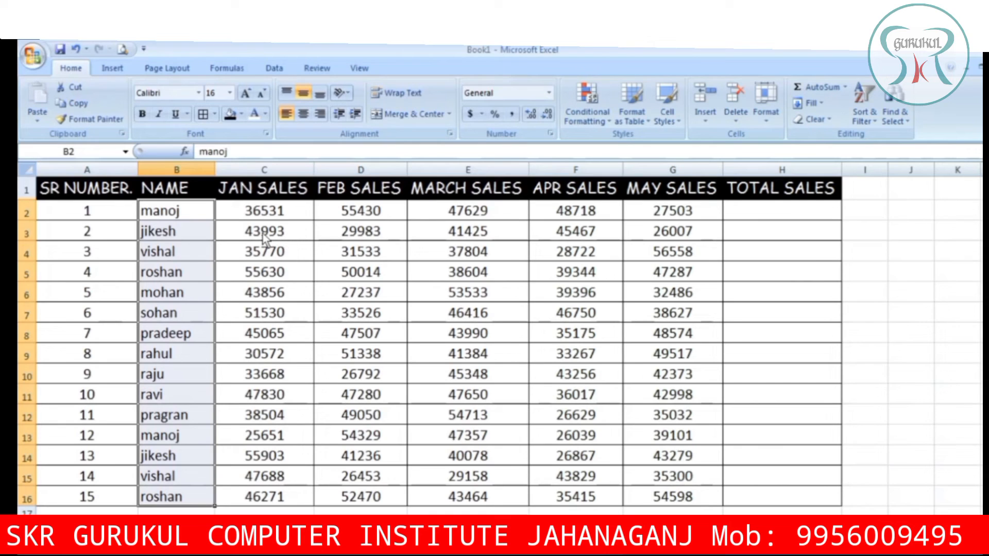
- Vertically middle-align the whole table A1:H16, including its header row, keeping the header font size at 16
{"action": "left_click_drag", "start_coordinate": [51, 201], "coordinate": [746, 489]}
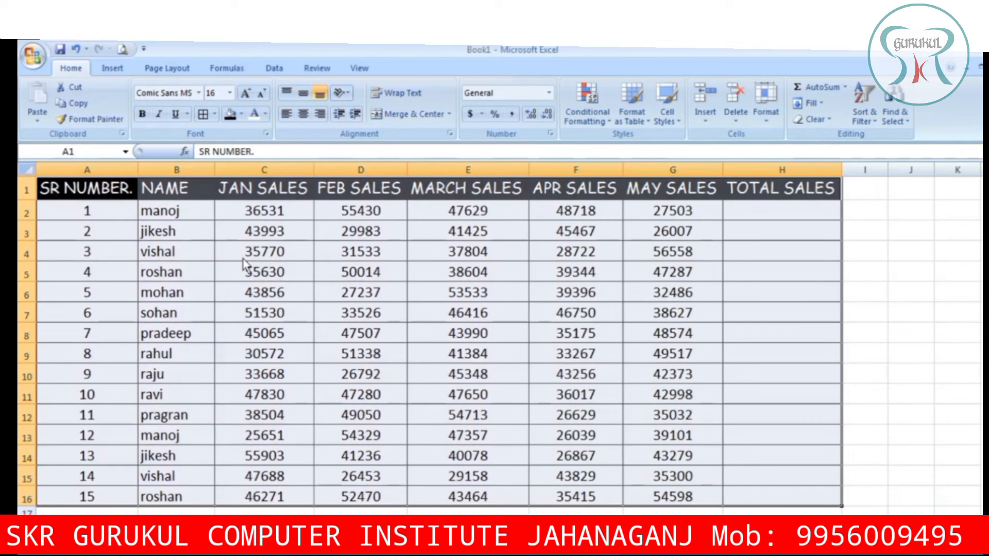
{"action": "left_click", "coordinate": [247, 92]}
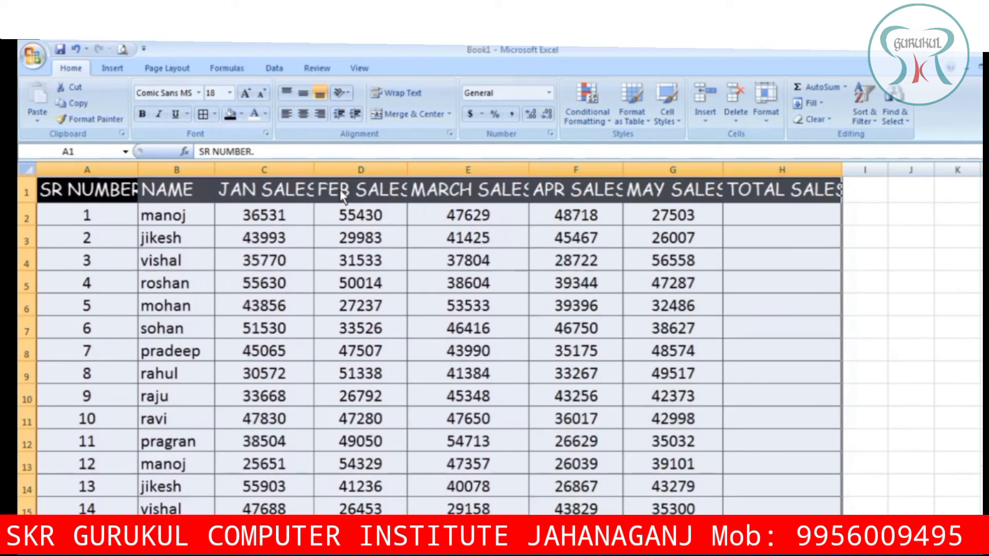
{"action": "left_click", "coordinate": [261, 93]}
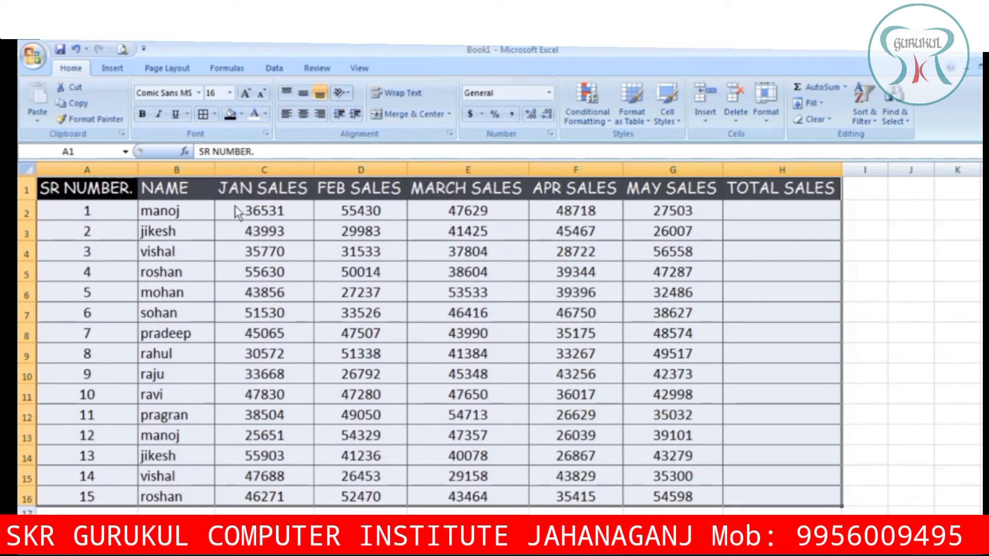
{"action": "left_click", "coordinate": [302, 93]}
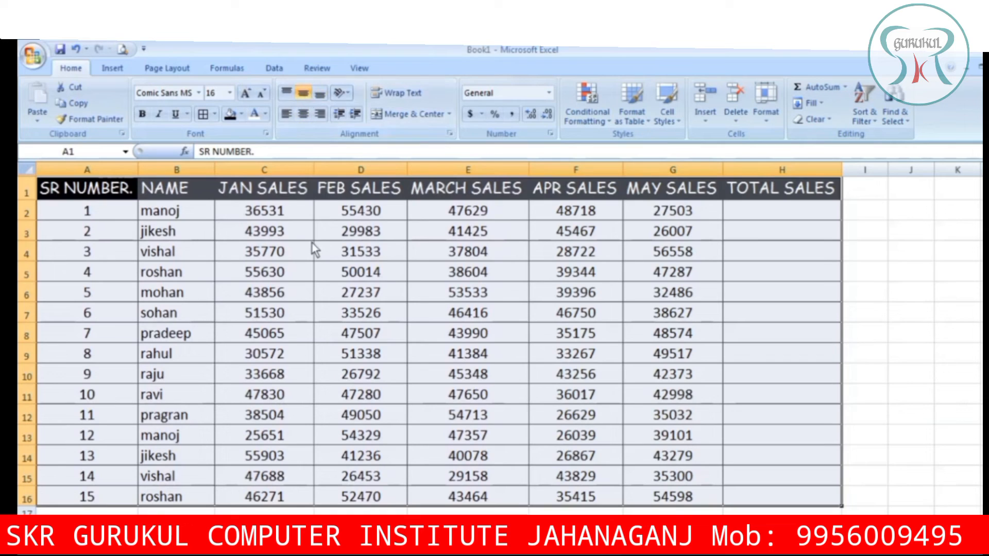
{"action": "left_click", "coordinate": [381, 334]}
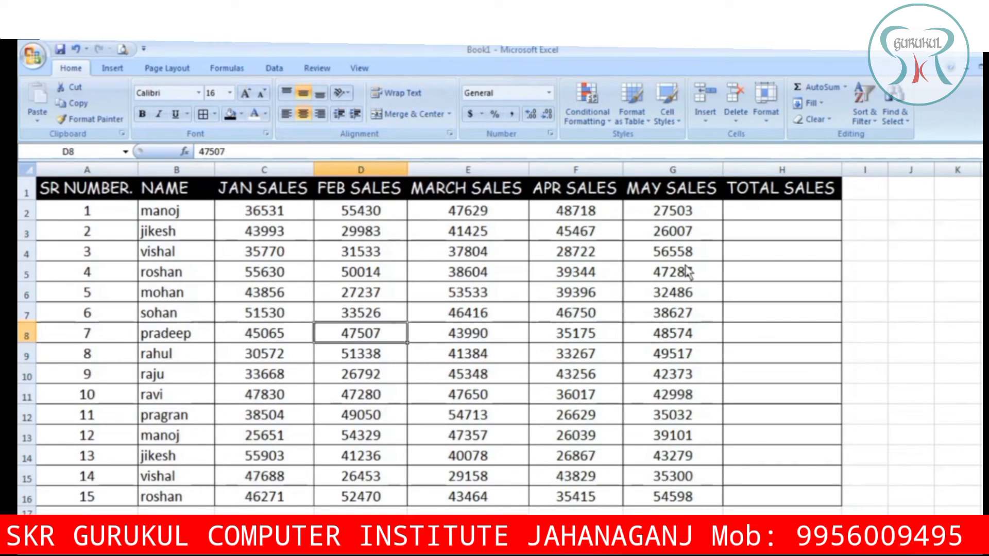
- Try totalling the first row's sales in H2 by adding cells individually with =G2+F2, and clear the cell
{"action": "left_click", "coordinate": [760, 222]}
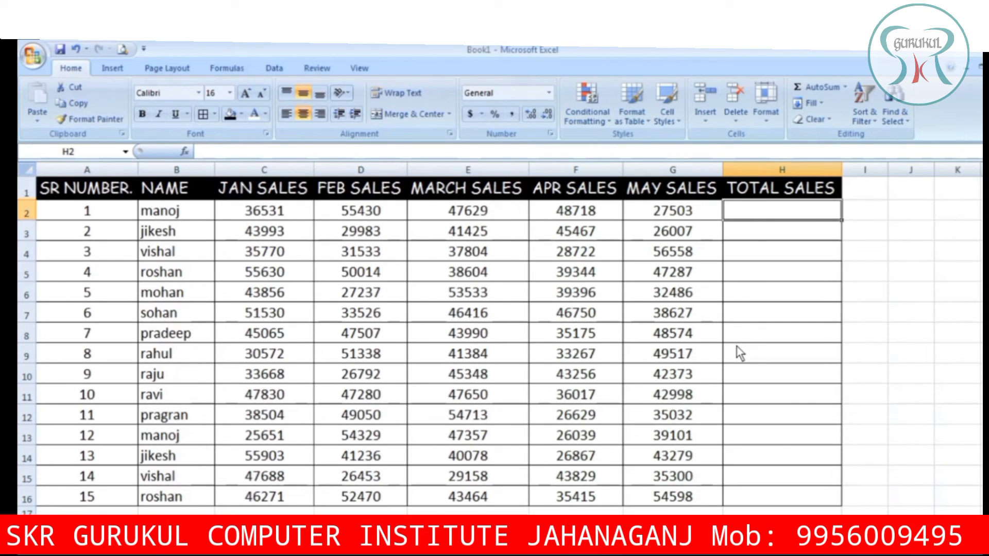
{"action": "type", "text": "="}
{"action": "key", "text": "Left"}
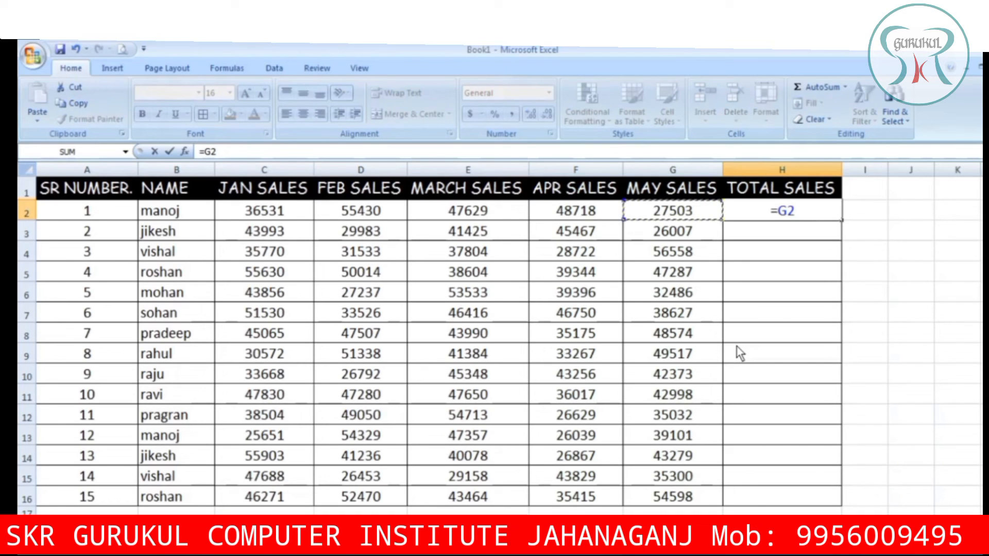
{"action": "type", "text": "+"}
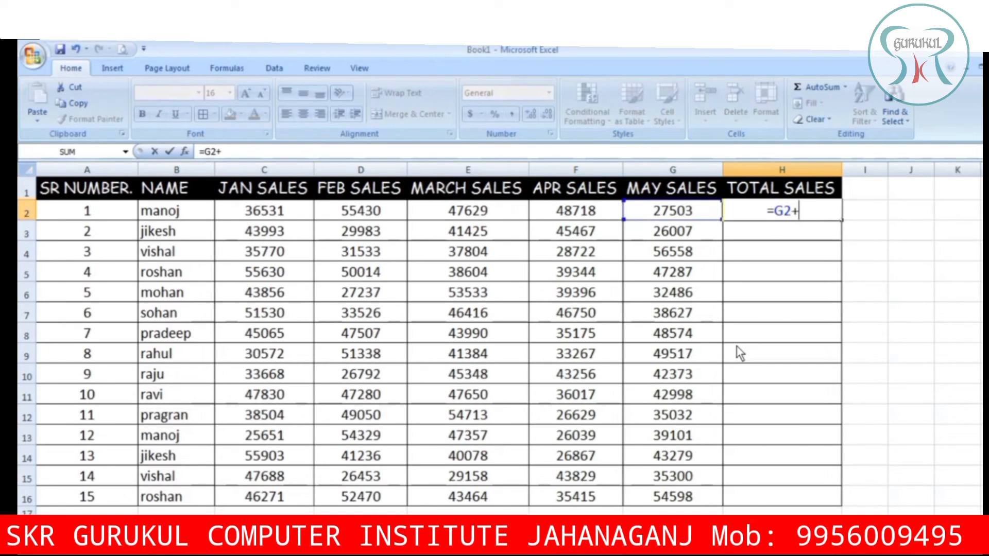
{"action": "key", "text": "Left"}
{"action": "key", "text": "Left"}
{"action": "type", "text": "+"}
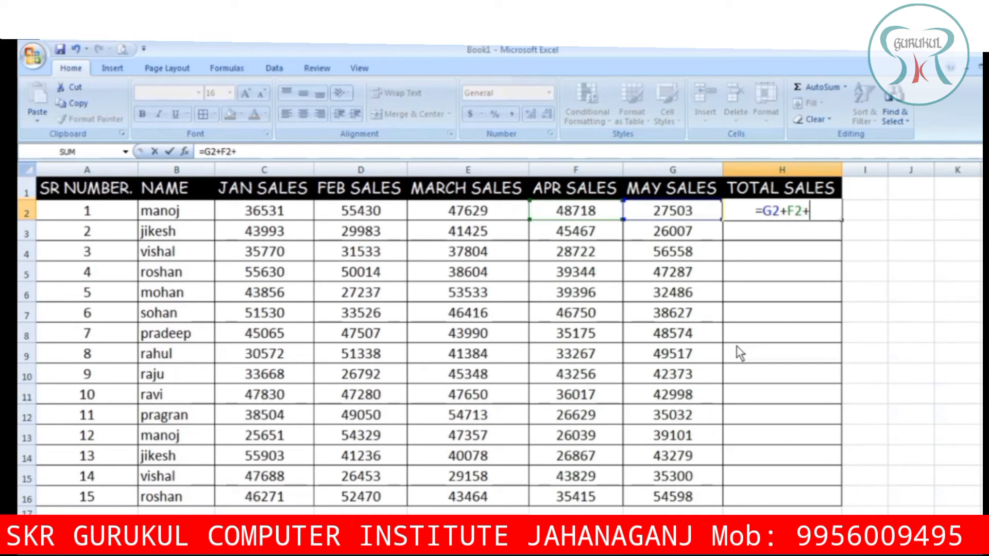
{"action": "key", "text": "Return"}
{"action": "key", "text": "Return"}
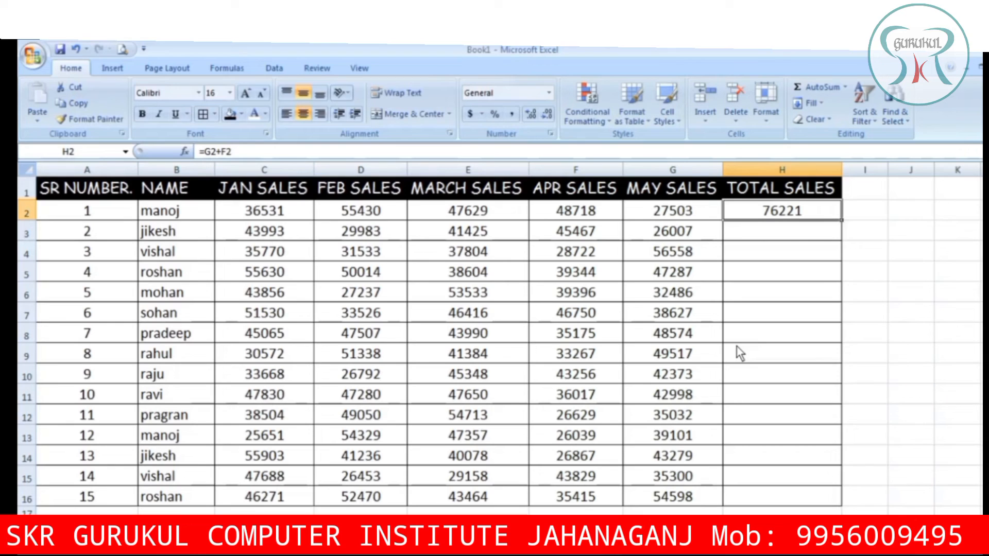
{"action": "key", "text": "Delete"}
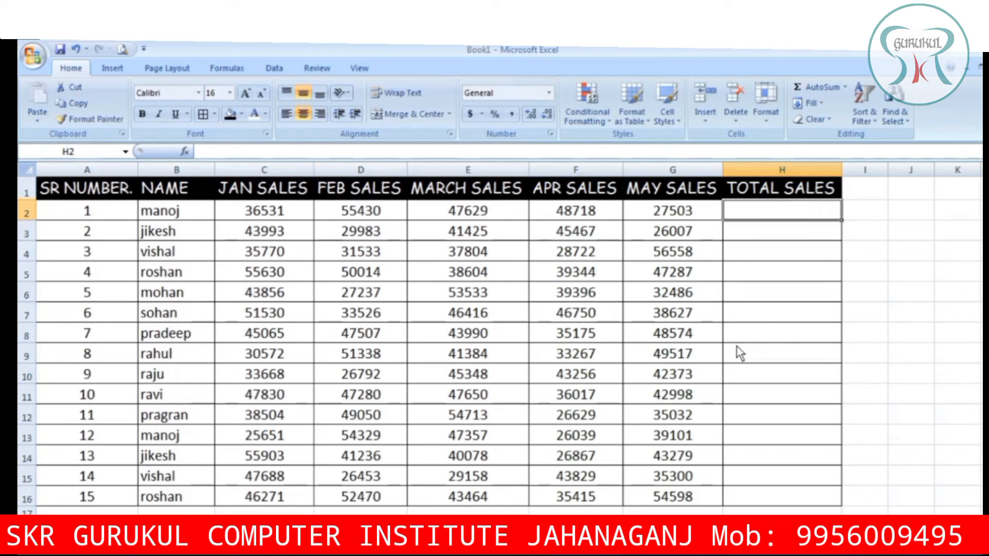
- Enter the formula =SUM(C2:G2) in H2 to total the first row's January to May sales
{"action": "type", "text": "="}
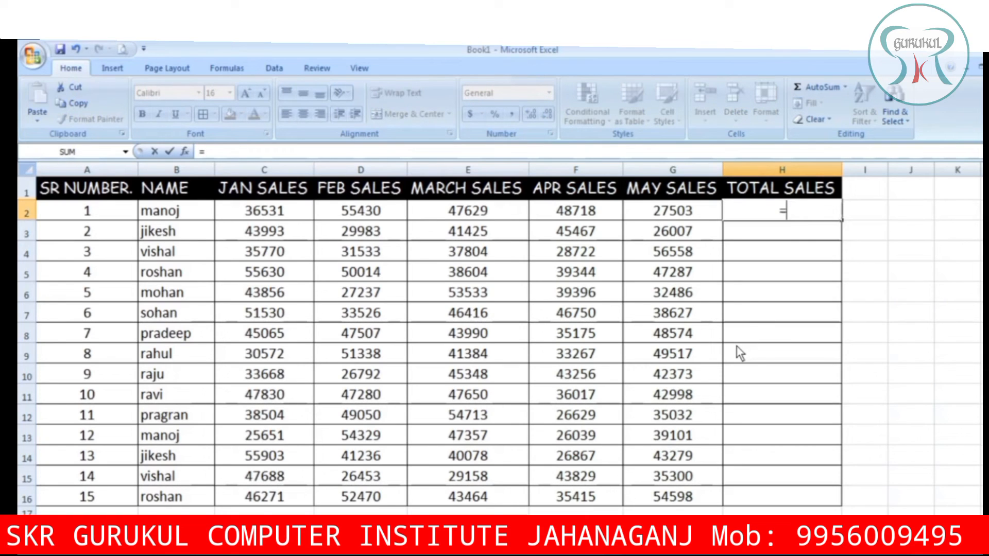
{"action": "type", "text": "sum"}
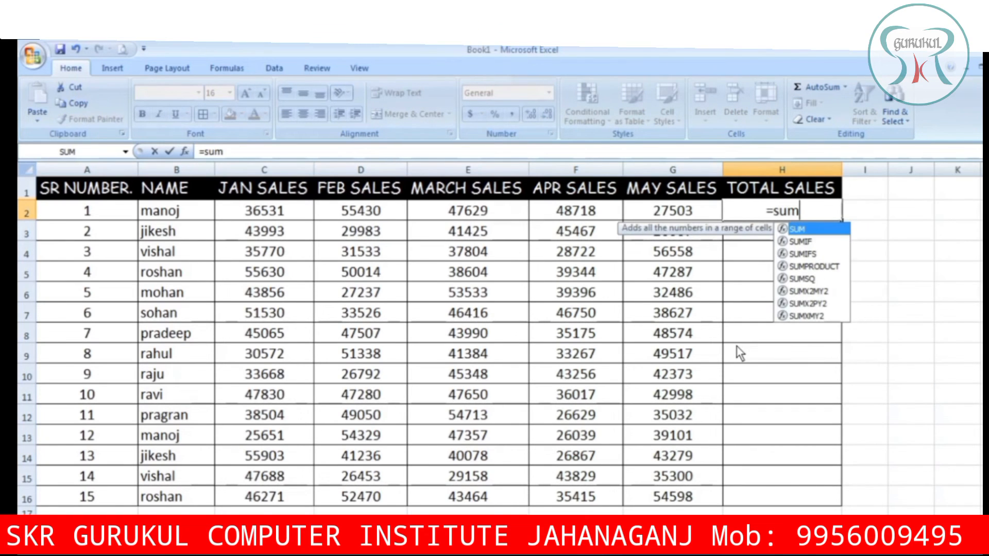
{"action": "key", "text": "Tab"}
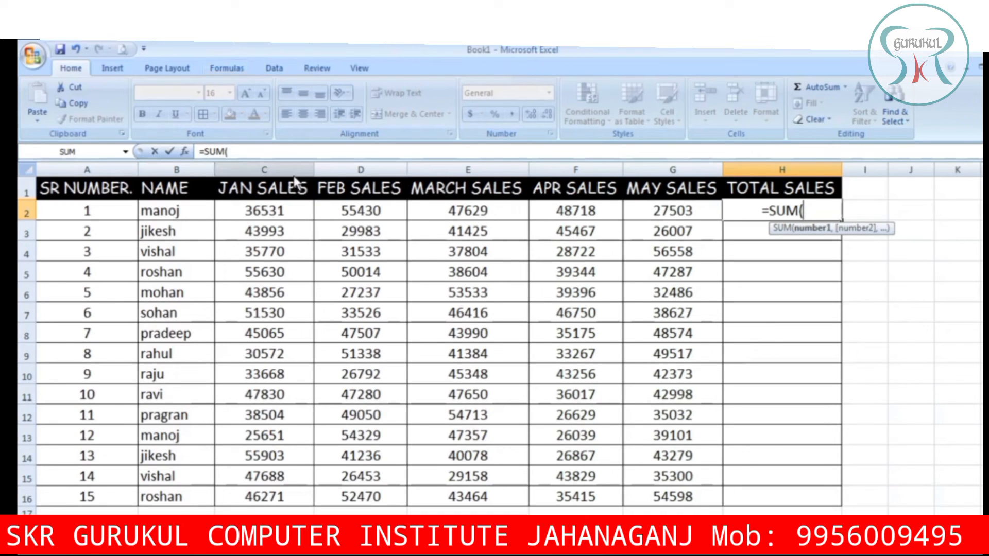
{"action": "left_click", "coordinate": [264, 222]}
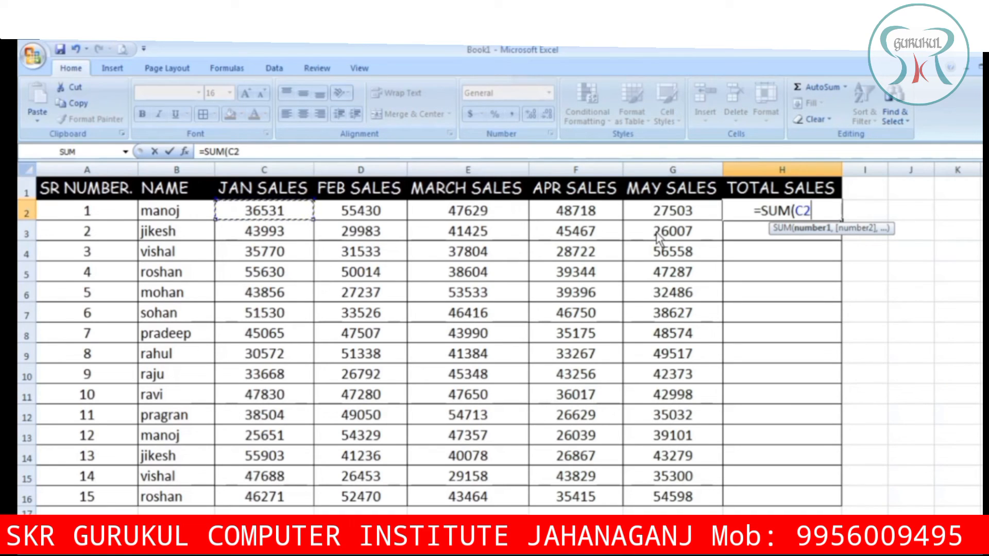
{"action": "type", "text": ":C2"}
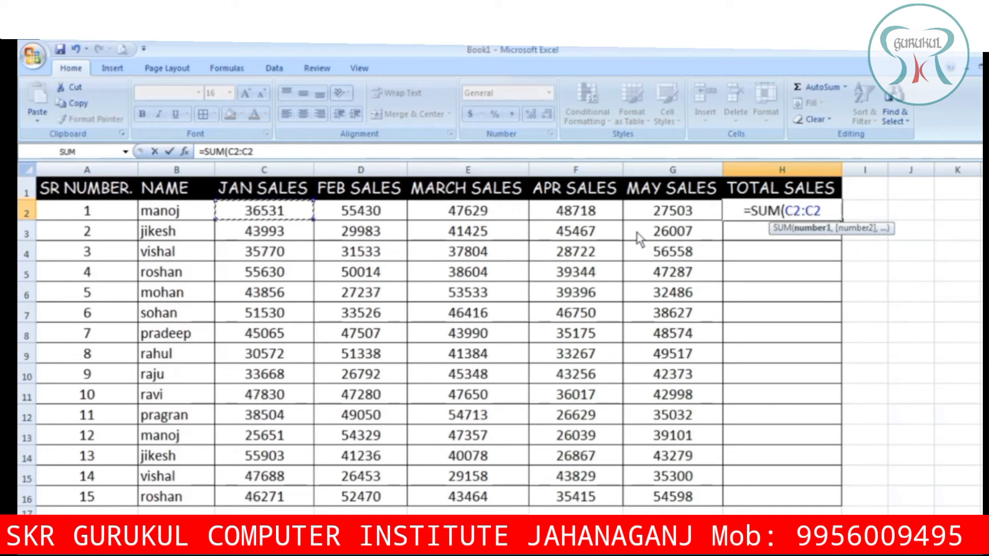
{"action": "type", "text": "g2"}
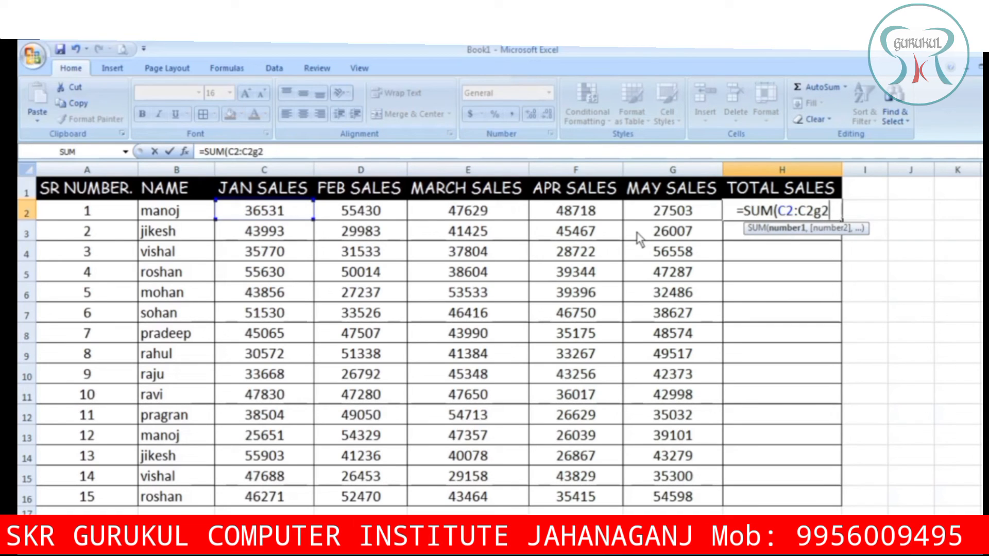
{"action": "key", "text": "BackSpace"}
{"action": "key", "text": "BackSpace"}
{"action": "key", "text": "BackSpace"}
{"action": "key", "text": "BackSpace"}
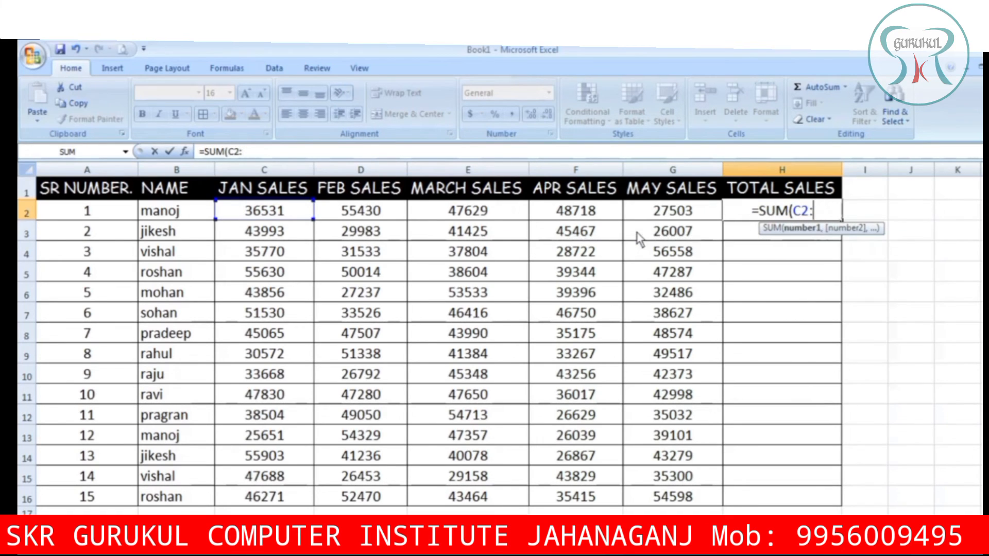
{"action": "type", "text": "g2"}
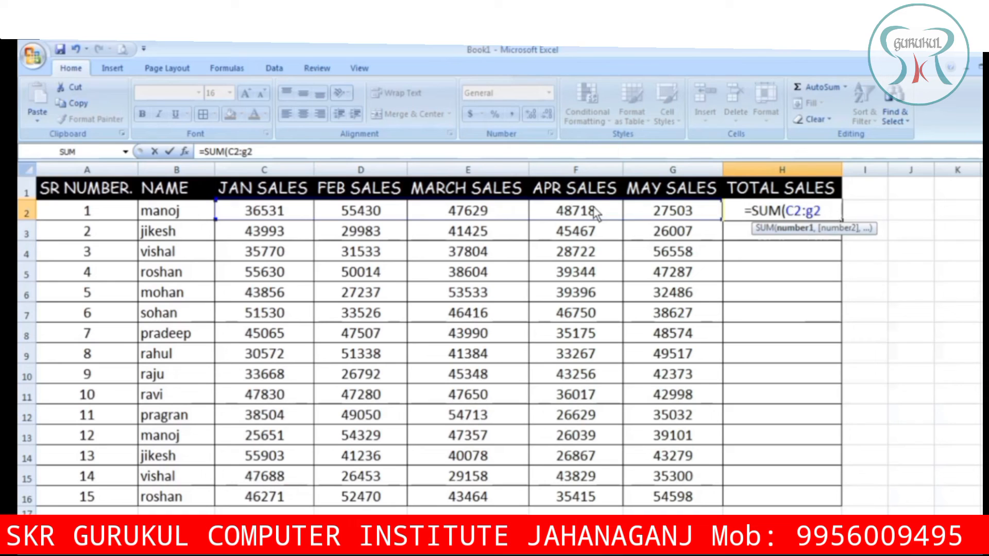
{"action": "type", "text": ")"}
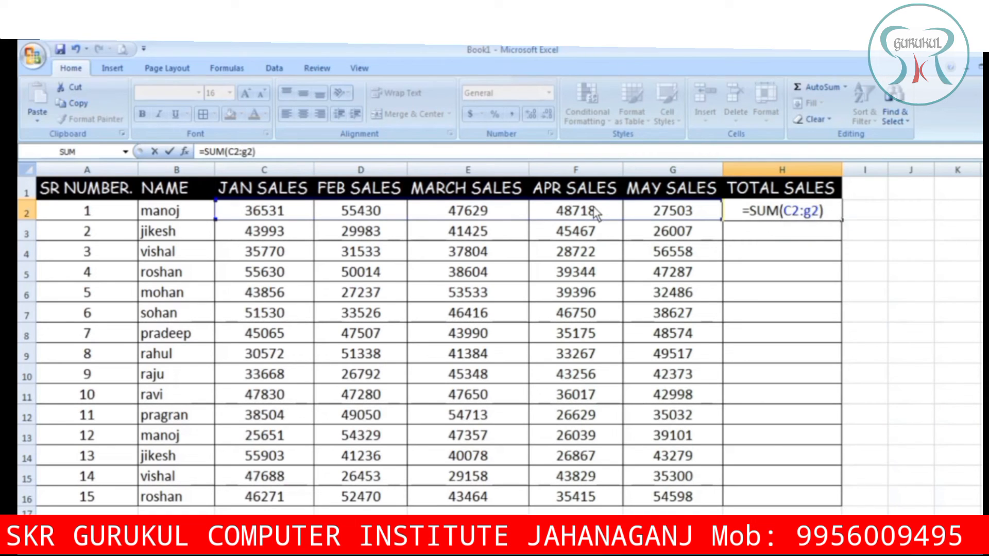
{"action": "key", "text": "Return"}
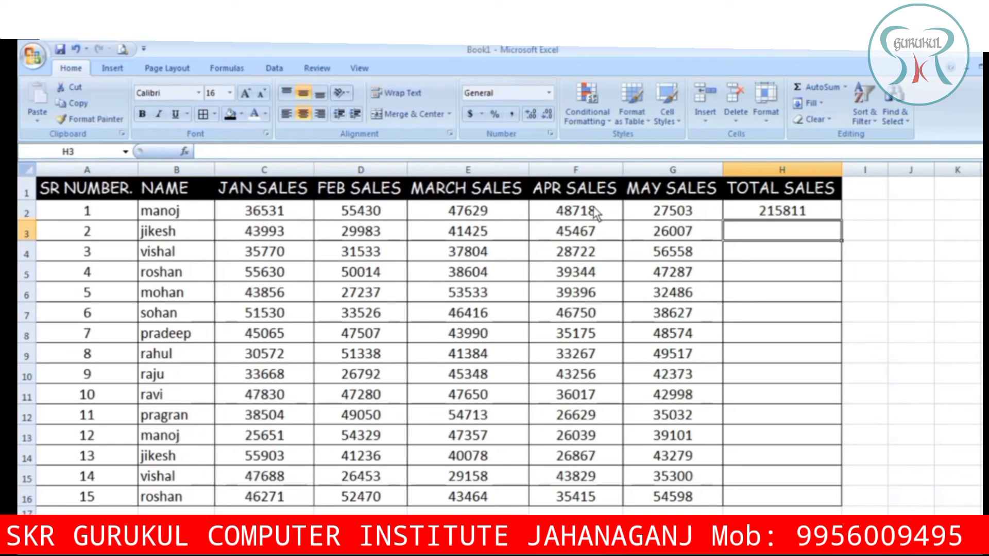
- Fill the total formula from H2 down to H16, and clear the contents of H2:H16
{"action": "left_click", "coordinate": [773, 211]}
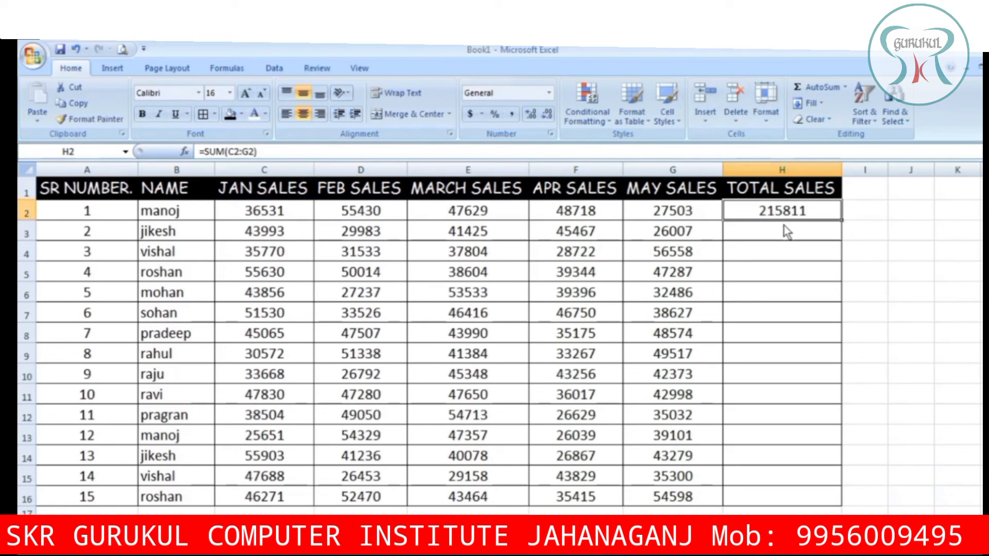
{"action": "left_click_drag", "start_coordinate": [842, 223], "coordinate": [838, 497]}
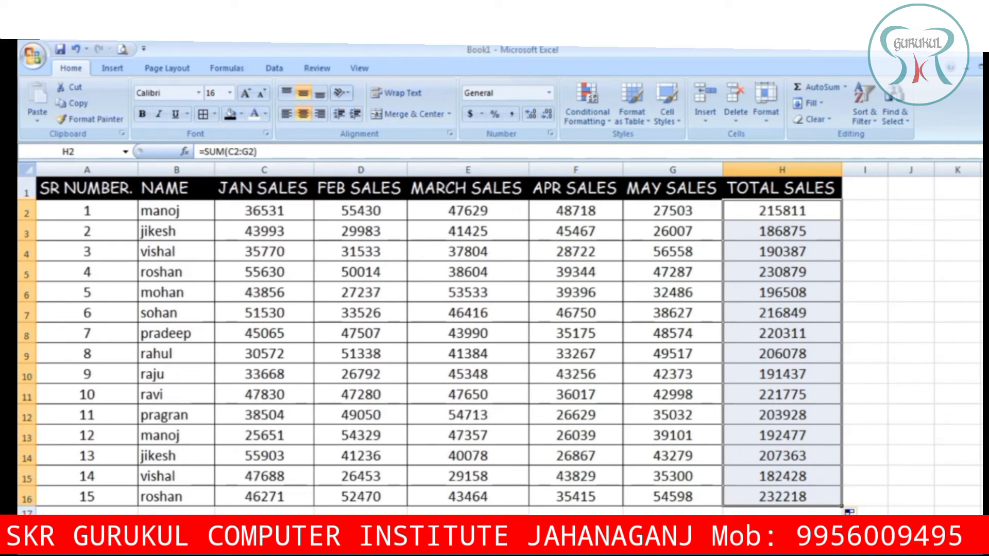
{"action": "key", "text": "Delete"}
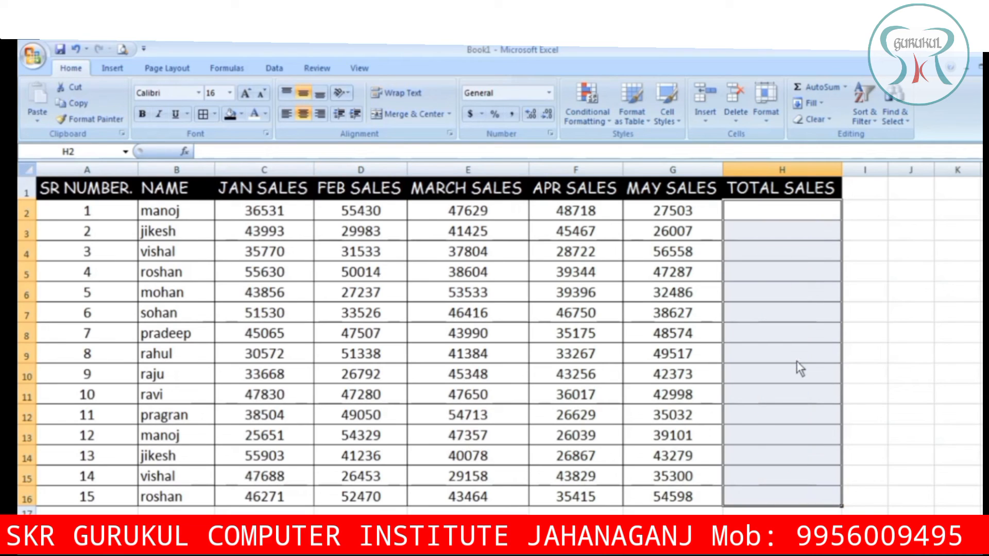
{"action": "key", "text": "Down"}
{"action": "key", "text": "Up"}
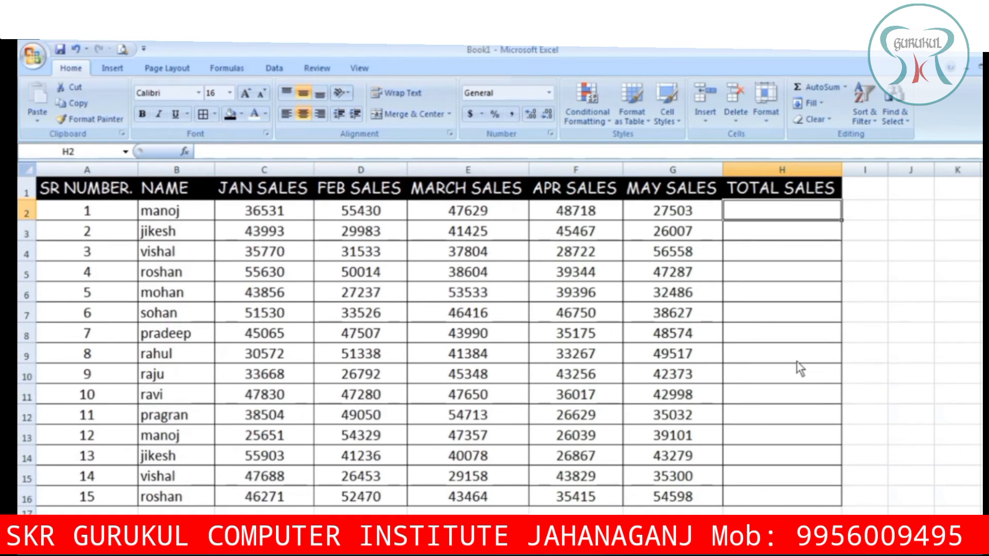
{"action": "key", "text": "alt+equal"}
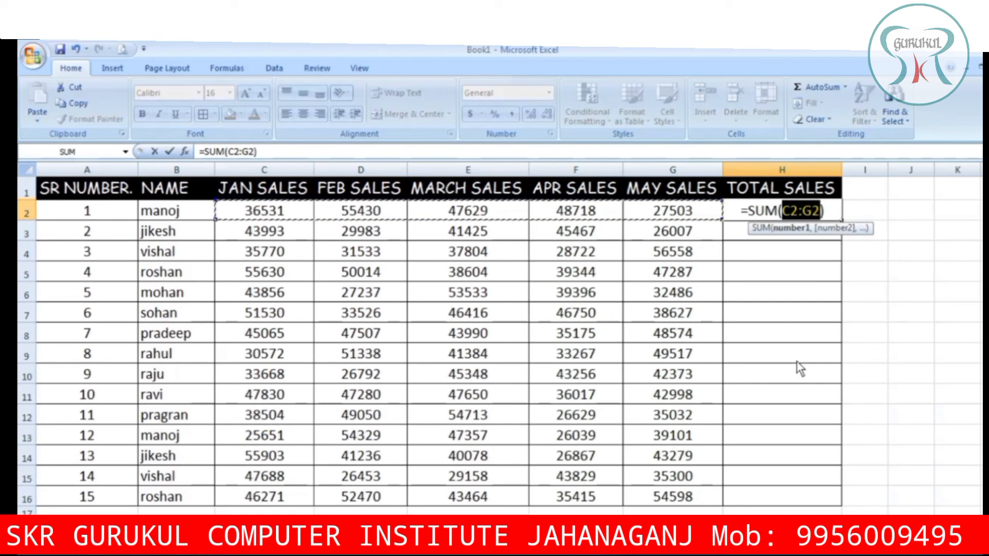
{"action": "key", "text": "BackSpace"}
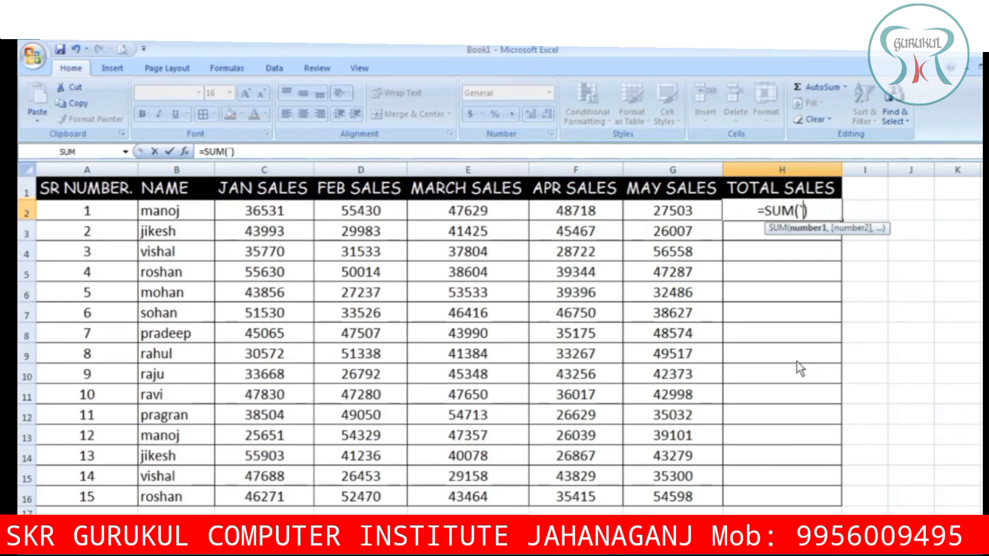
{"action": "key", "text": "Escape"}
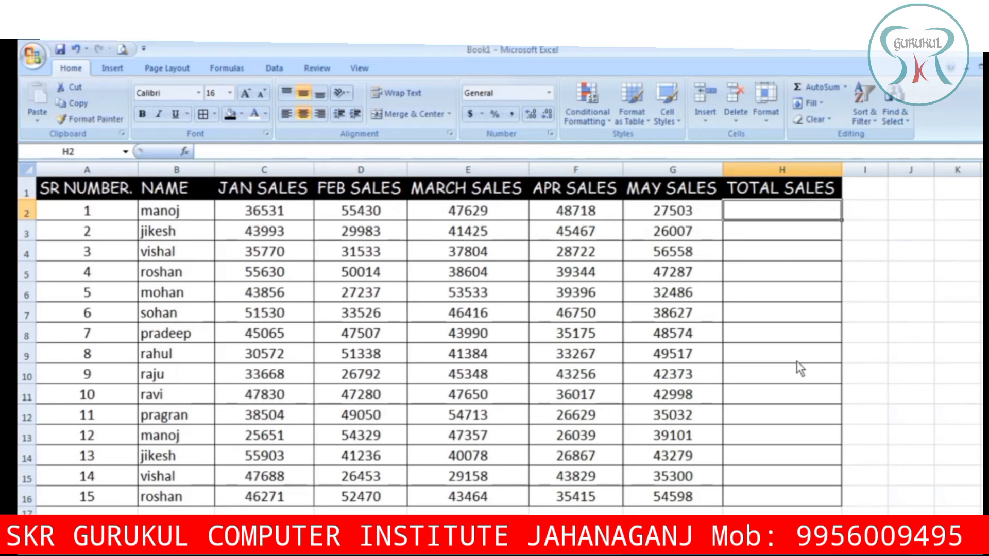
- Total the first row's sales in H2 with AutoSum over C2:G2 and fill the formula down to H16
{"action": "key", "text": "alt+equal"}
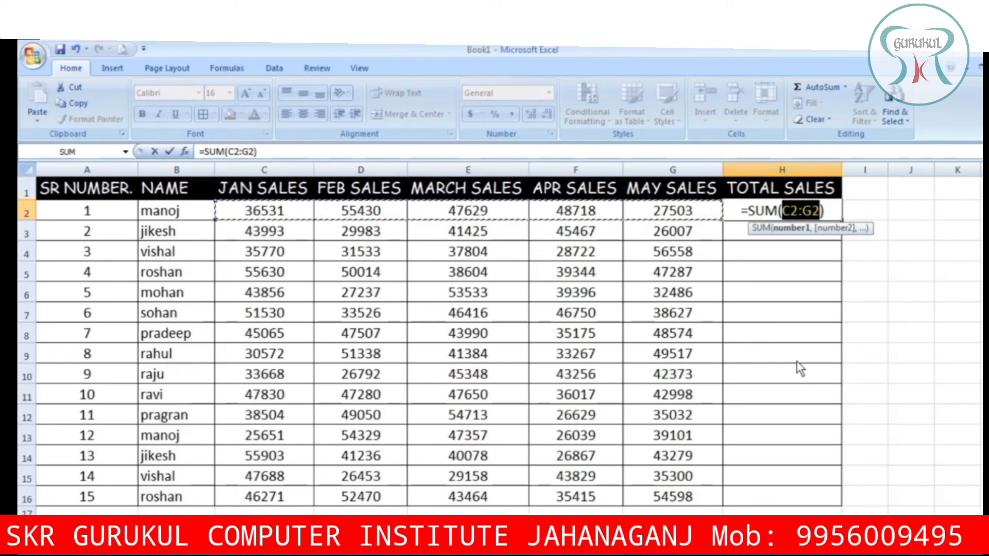
{"action": "key", "text": "Return"}
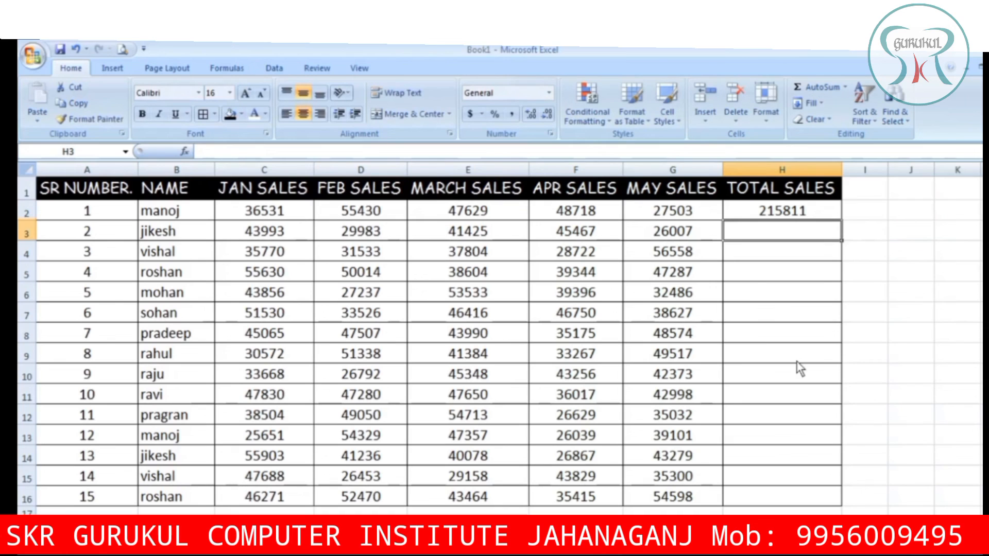
{"action": "left_click", "coordinate": [793, 216]}
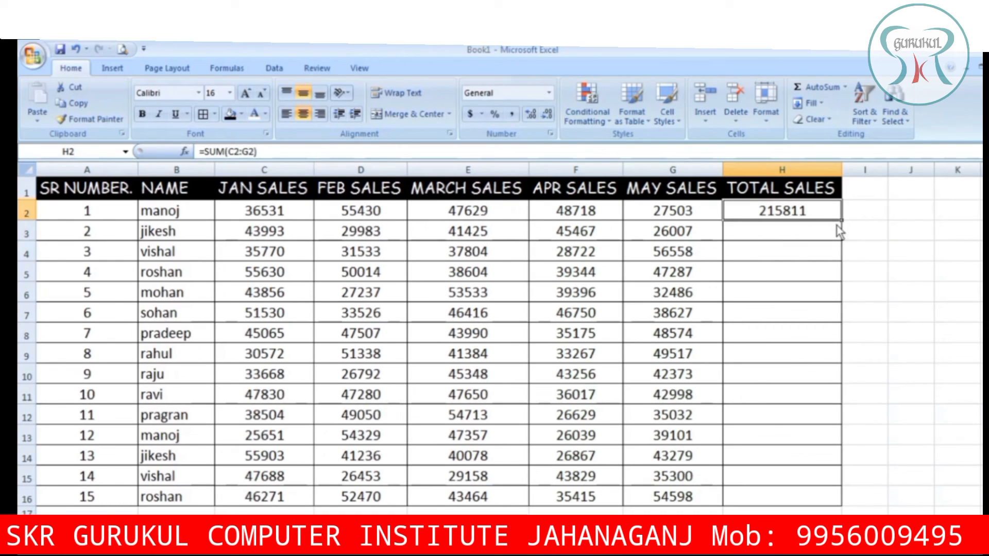
{"action": "left_click_drag", "start_coordinate": [842, 221], "coordinate": [829, 509]}
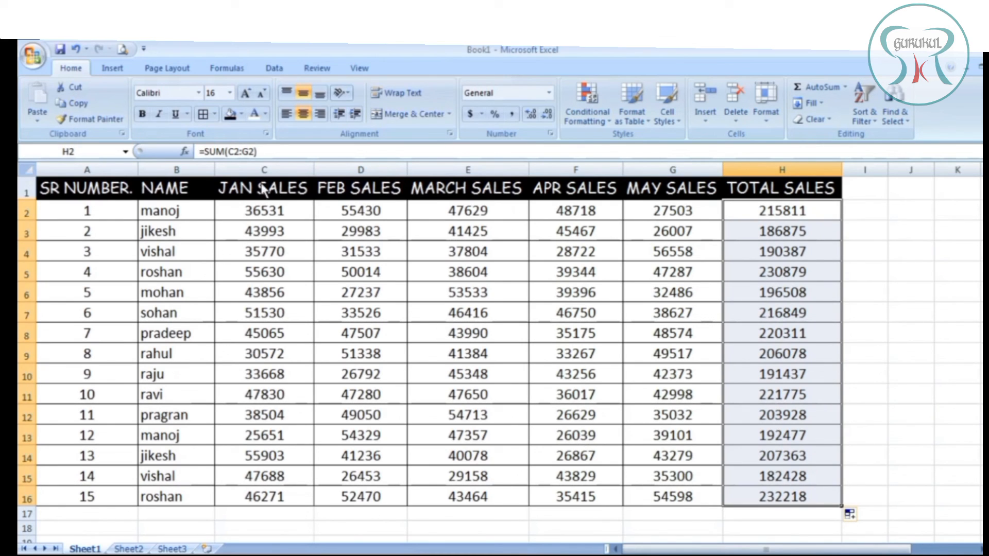
{"action": "left_click", "coordinate": [268, 517]}
{"action": "left_click", "coordinate": [358, 516]}
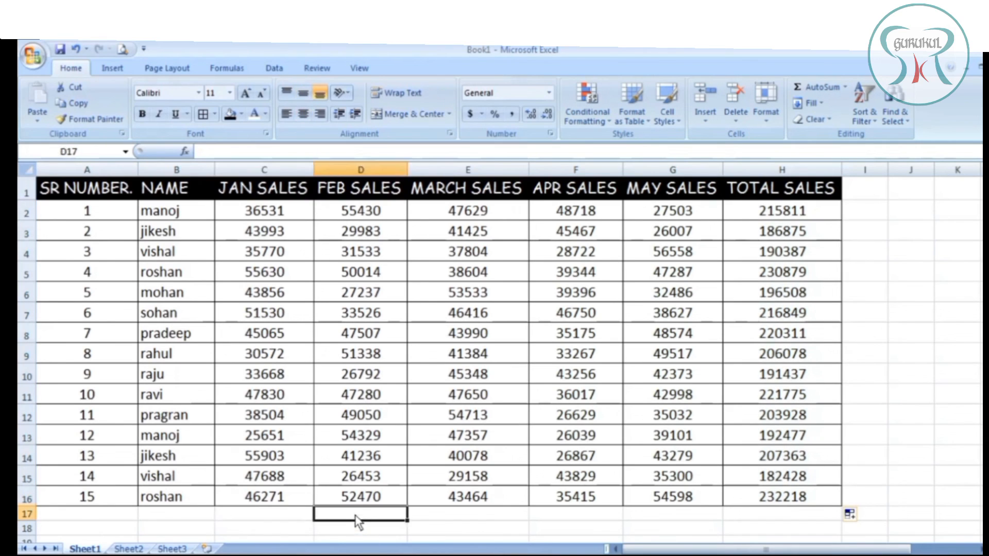
{"action": "left_click", "coordinate": [430, 517]}
{"action": "left_click", "coordinate": [560, 514]}
{"action": "left_click", "coordinate": [667, 518]}
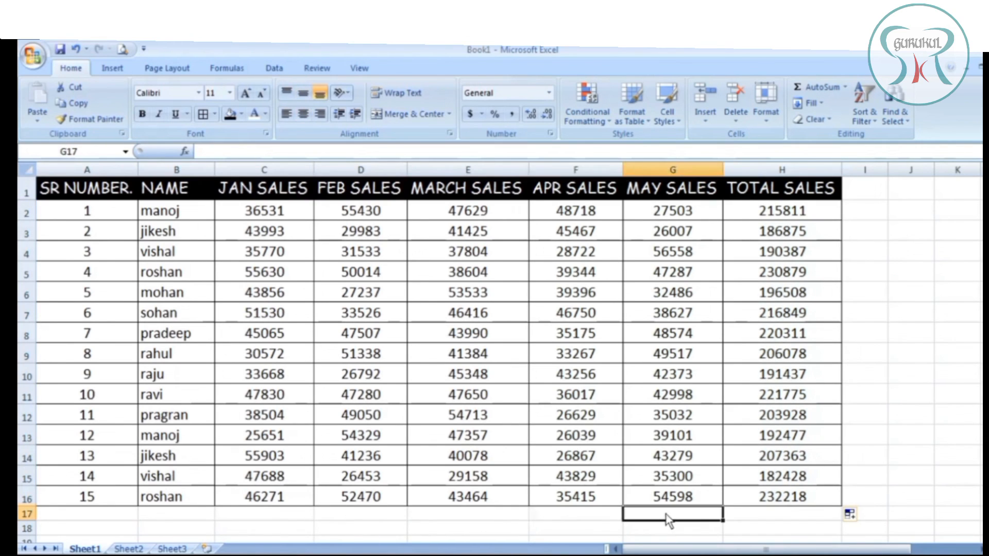
{"action": "left_click", "coordinate": [734, 517]}
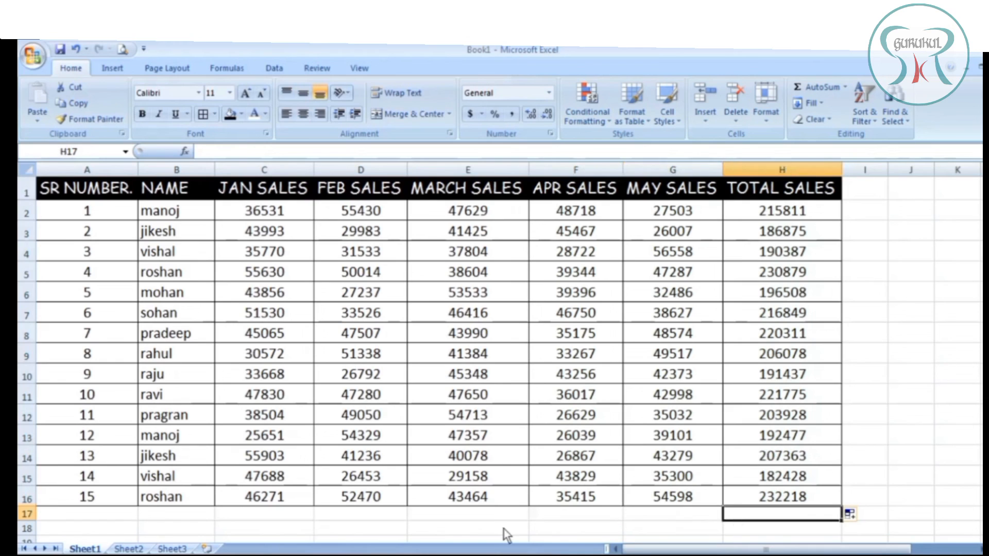
- Format B17:H17 below the table with black fill, white text, centre and middle alignment, and font size 16
{"action": "left_click", "coordinate": [159, 515]}
{"action": "left_click_drag", "start_coordinate": [159, 515], "coordinate": [788, 514]}
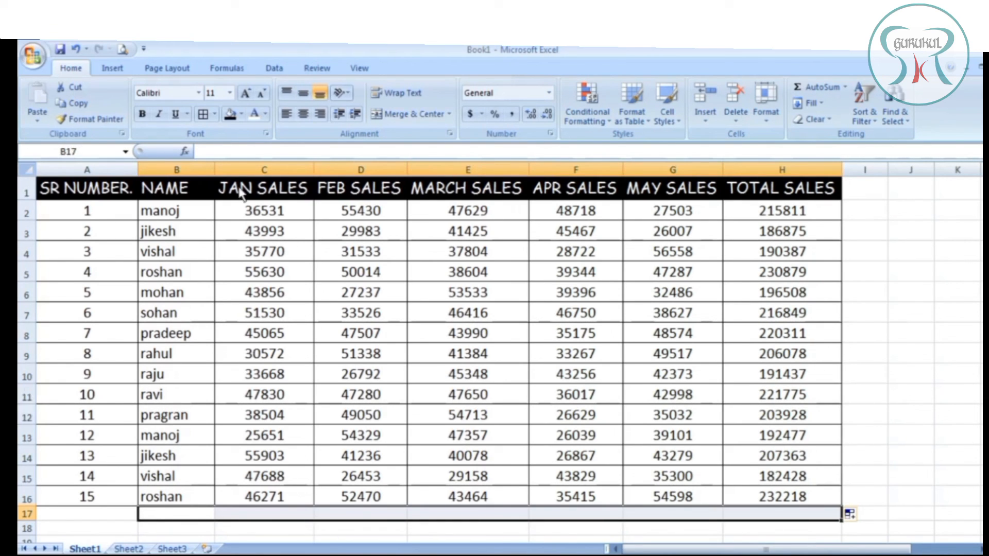
{"action": "left_click", "coordinate": [245, 93]}
{"action": "left_click", "coordinate": [246, 93]}
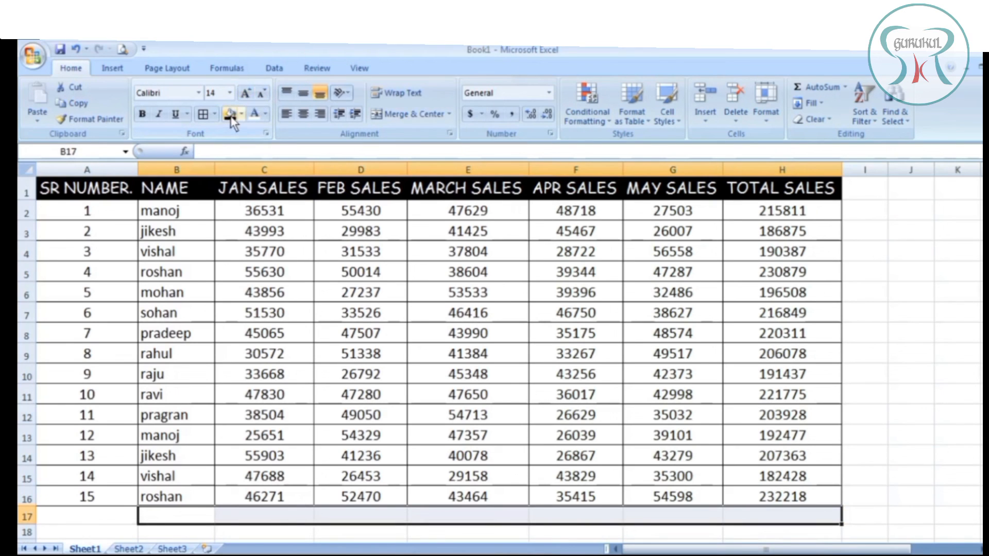
{"action": "left_click", "coordinate": [229, 115]}
{"action": "left_click", "coordinate": [303, 114]}
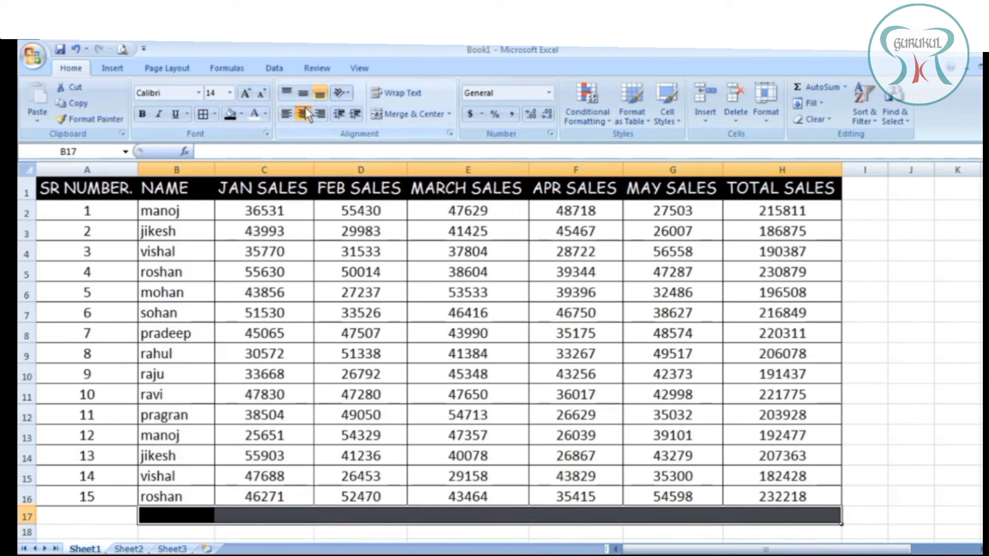
{"action": "left_click", "coordinate": [303, 93]}
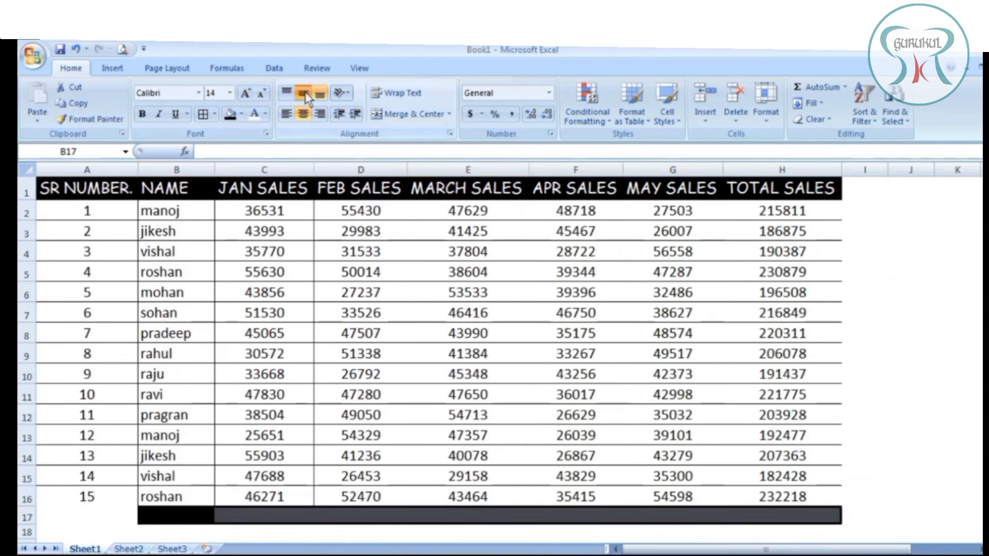
{"action": "left_click", "coordinate": [248, 95]}
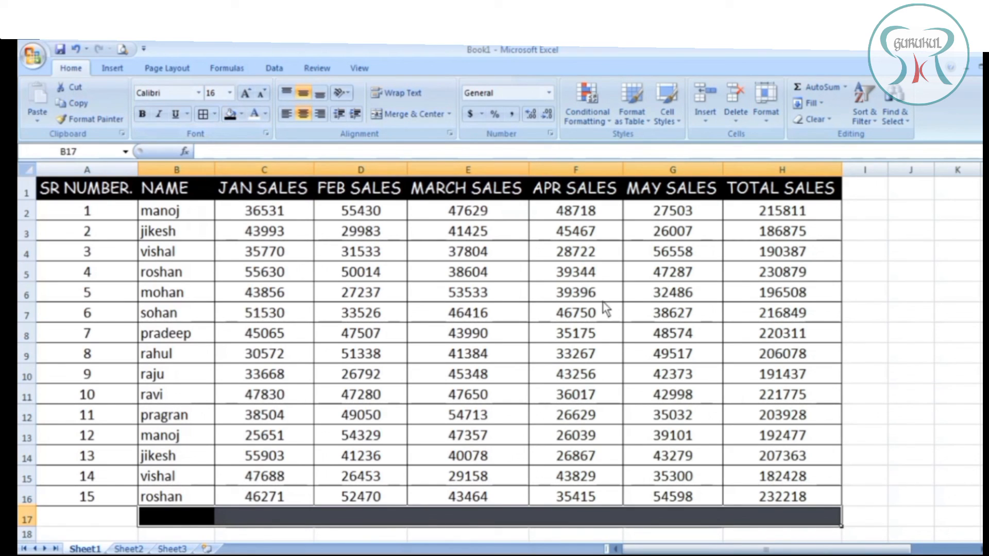
- Give the total sales values in H2:H16 a black fill and white font colour
{"action": "left_click_drag", "start_coordinate": [754, 213], "coordinate": [758, 500]}
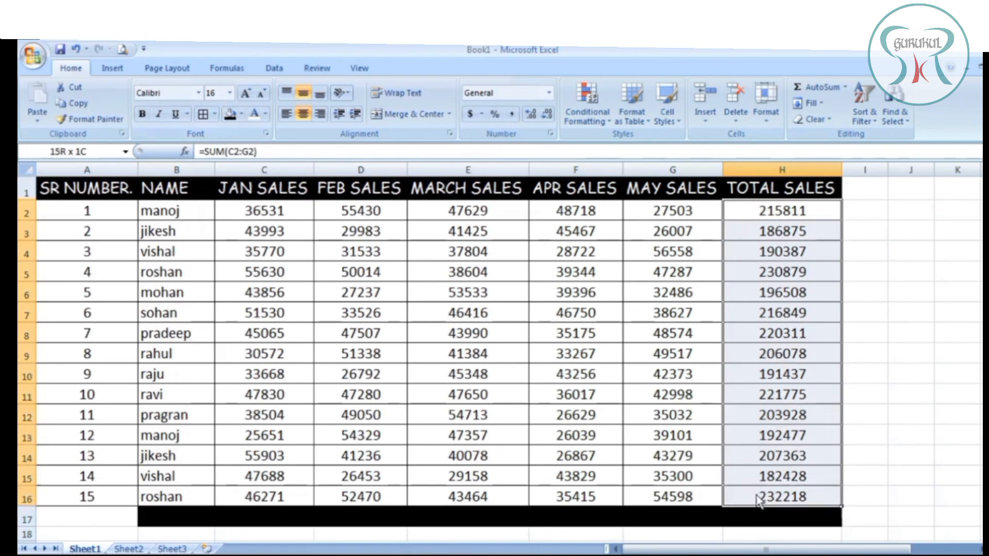
{"action": "left_click", "coordinate": [230, 117]}
{"action": "left_click", "coordinate": [254, 112]}
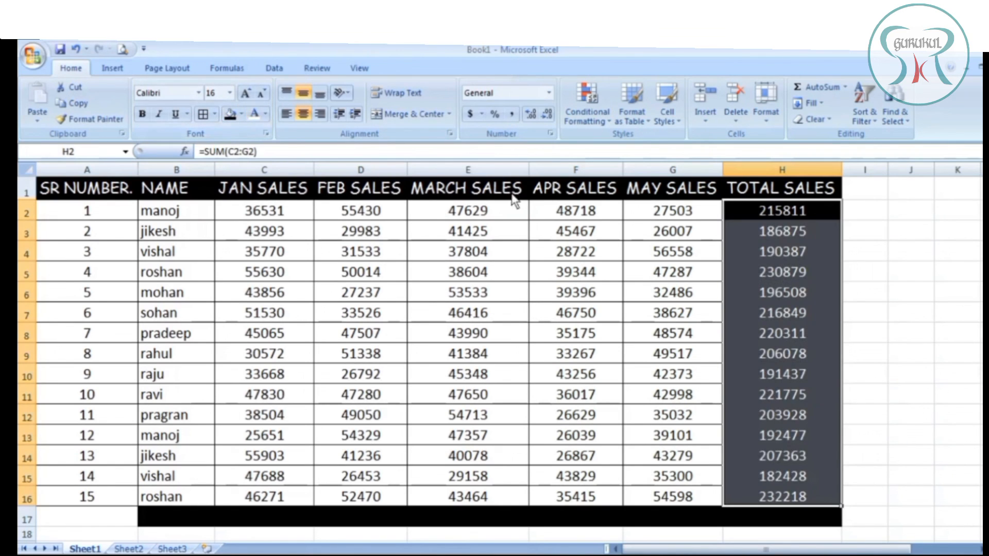
{"action": "left_click", "coordinate": [849, 337]}
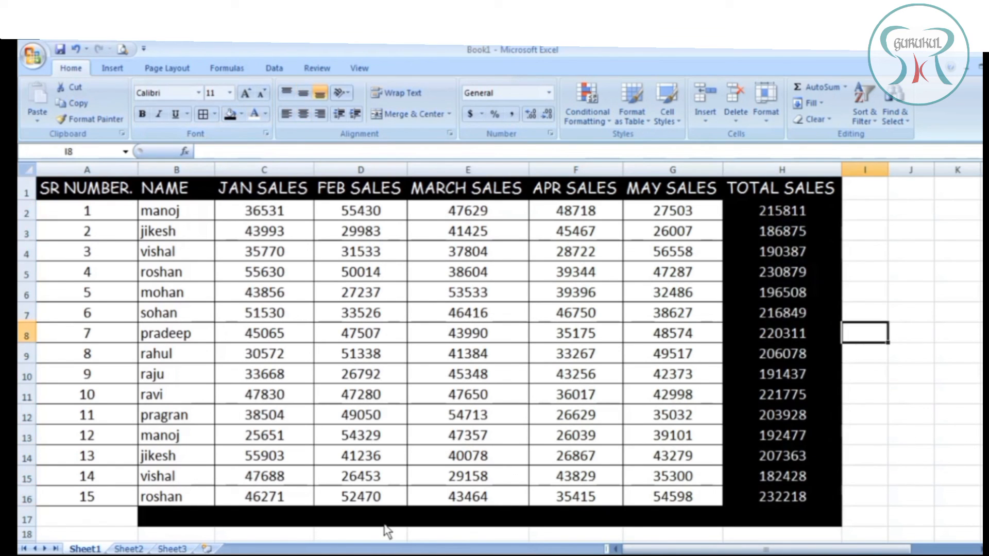
- Enter the label Total in B17
{"action": "left_click", "coordinate": [255, 519]}
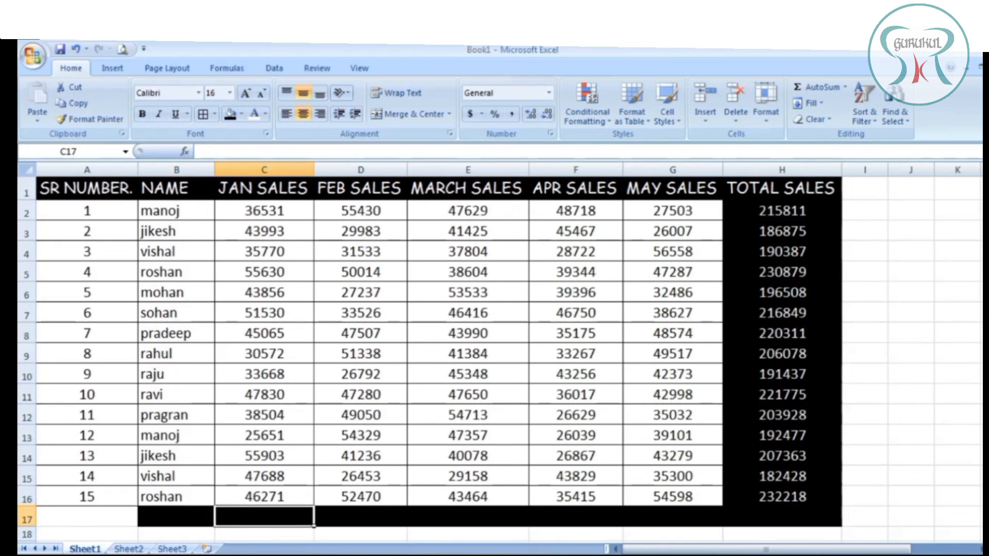
{"action": "left_click", "coordinate": [191, 523]}
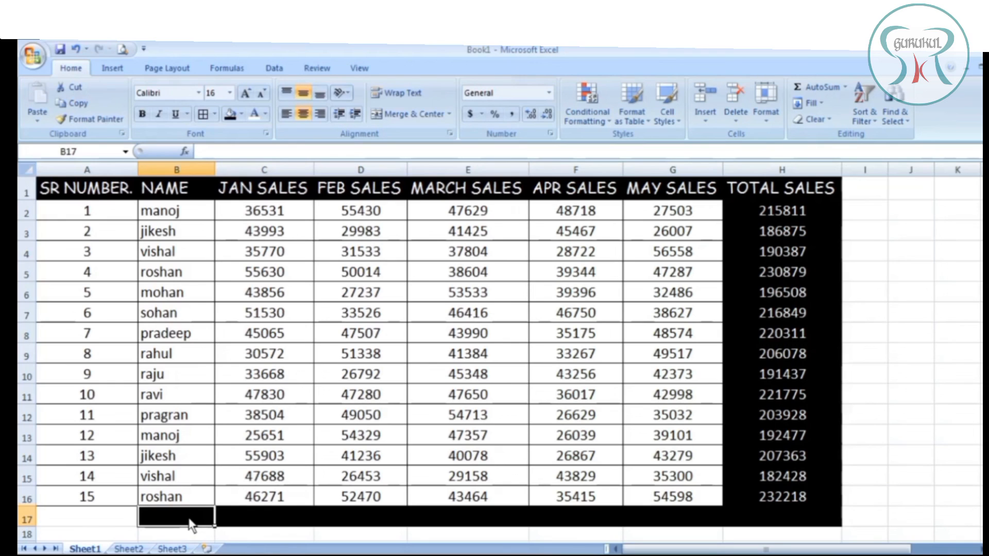
{"action": "type", "text": "Toy"}
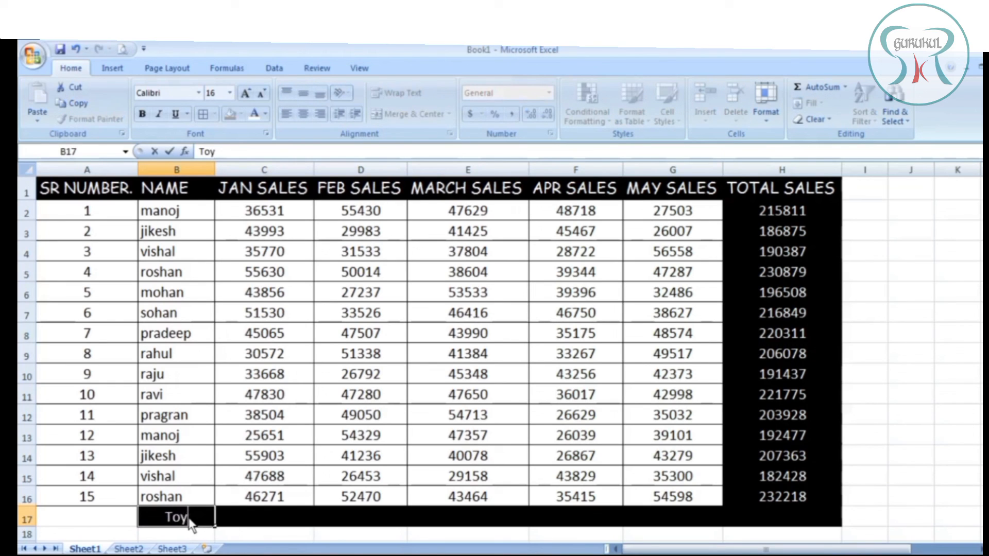
{"action": "key", "text": "BackSpace"}
{"action": "type", "text": "tal"}
{"action": "key", "text": "BackSpace"}
{"action": "type", "text": "l"}
{"action": "key", "text": "Tab"}
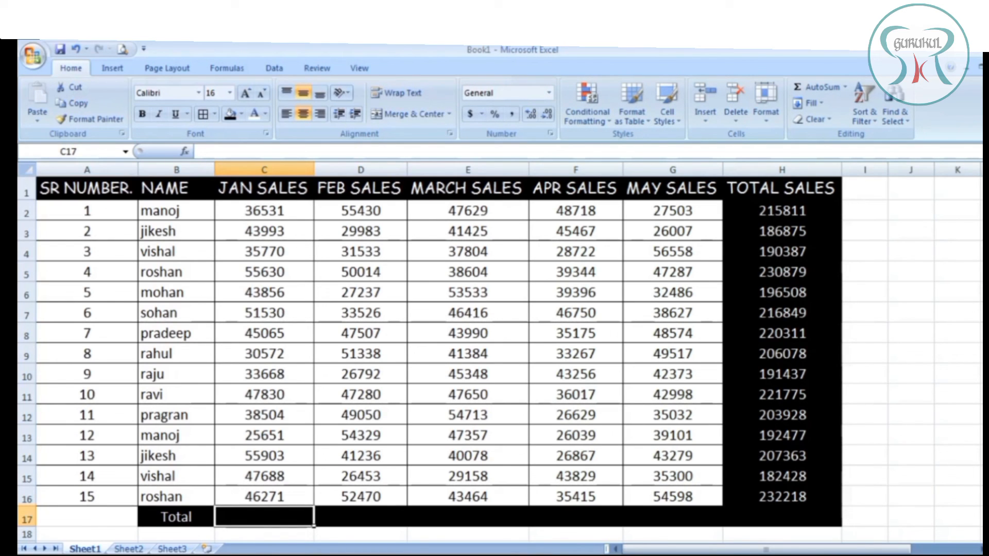
- Total the January sales in C17 with AutoSum over C2:C16 and fill the formula across to H17
{"action": "key", "text": "alt+equal"}
{"action": "key", "text": "Return"}
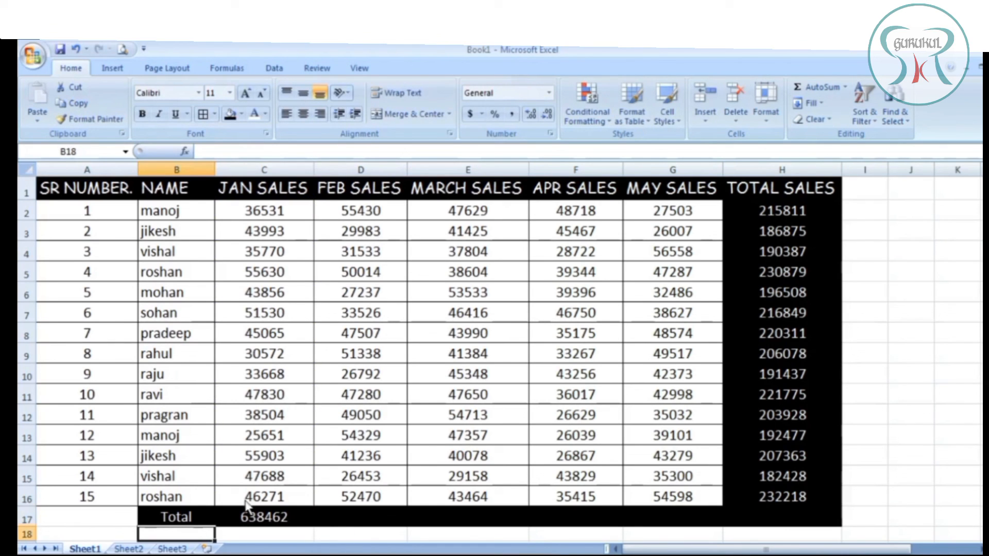
{"action": "left_click", "coordinate": [250, 519]}
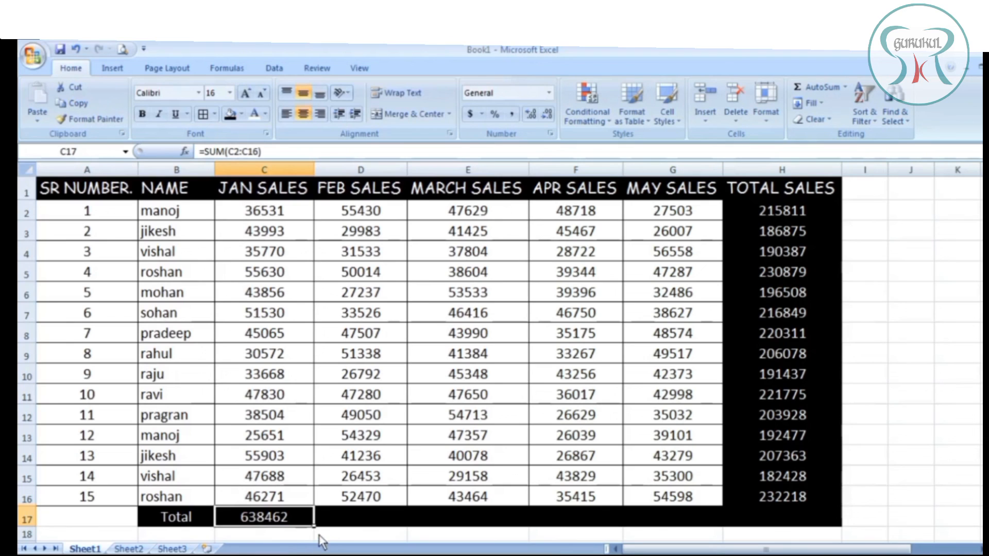
{"action": "left_click_drag", "start_coordinate": [314, 527], "coordinate": [793, 527]}
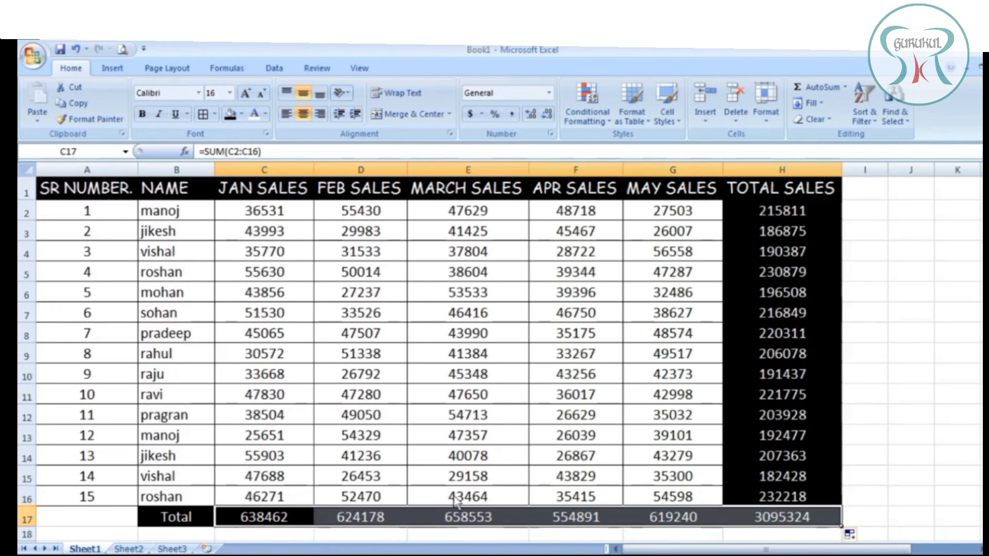
{"action": "left_click", "coordinate": [876, 477]}
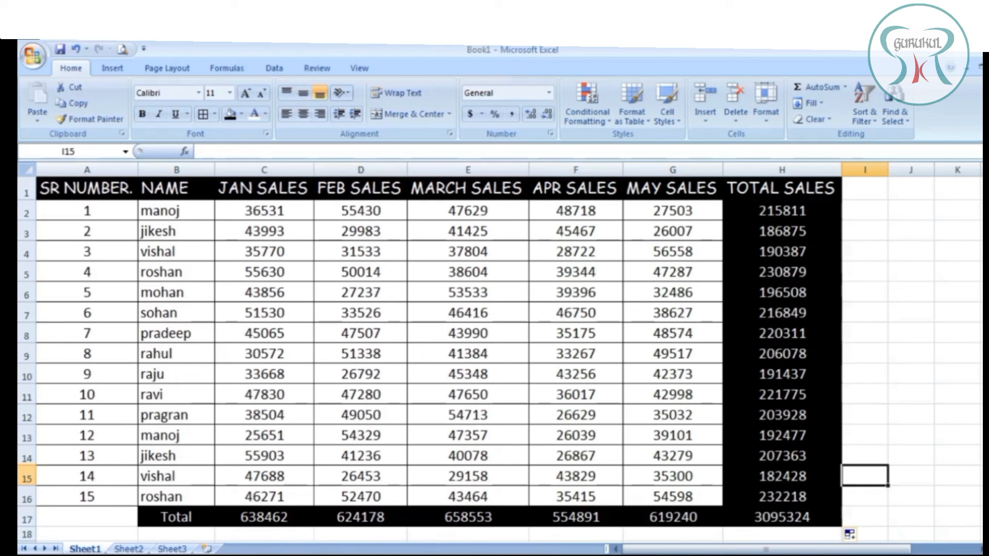